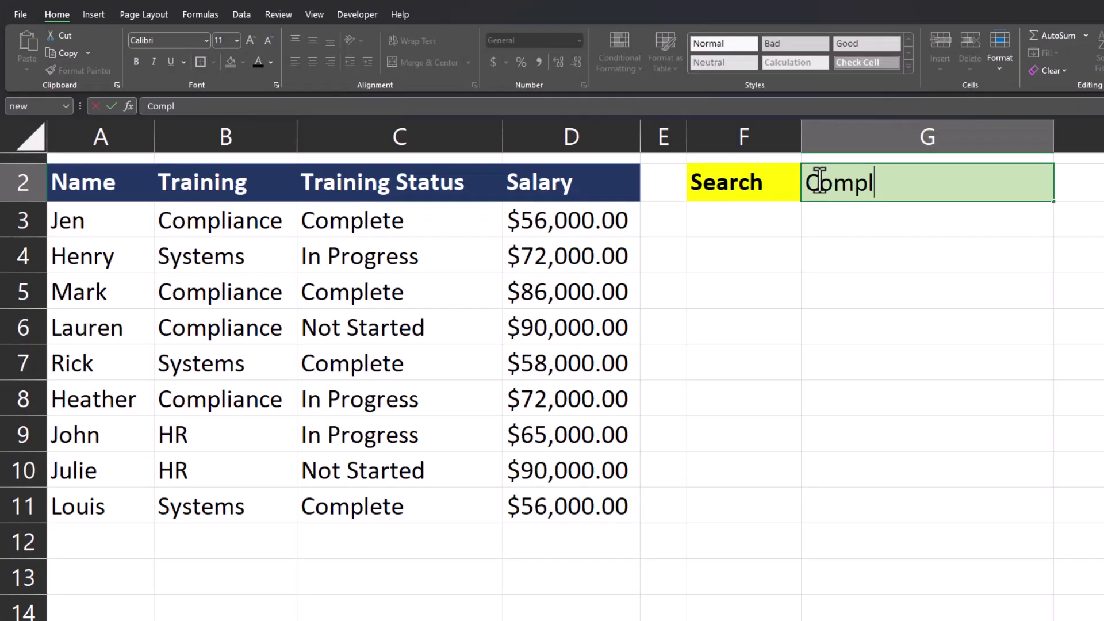
Step: Search for Complete in G2, then replace the search term with Systems
click(819, 250)
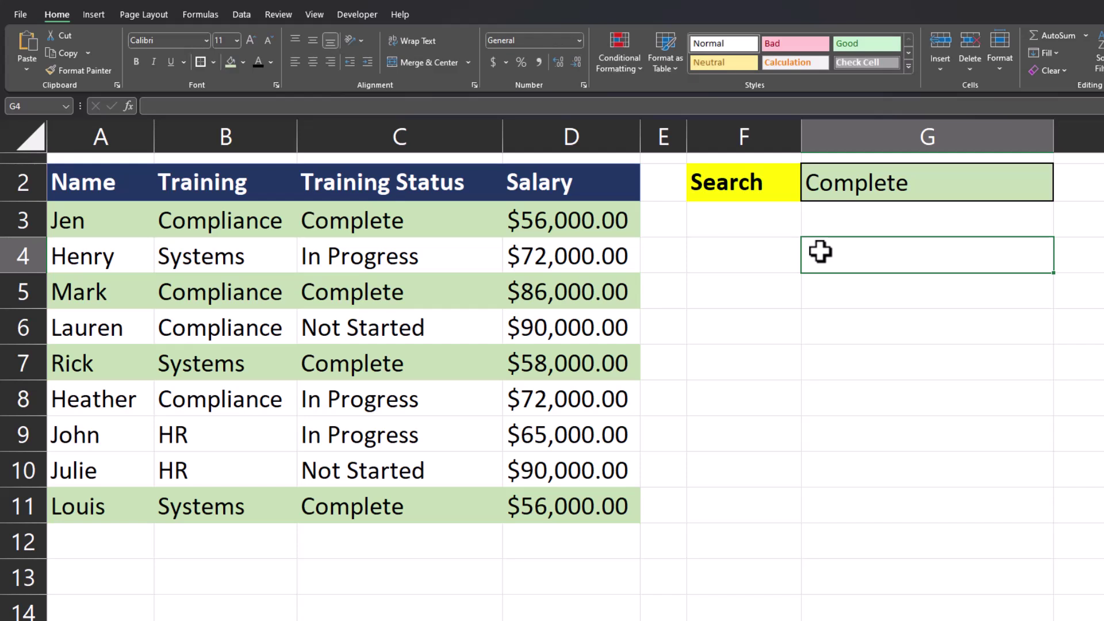
double_click(917, 182)
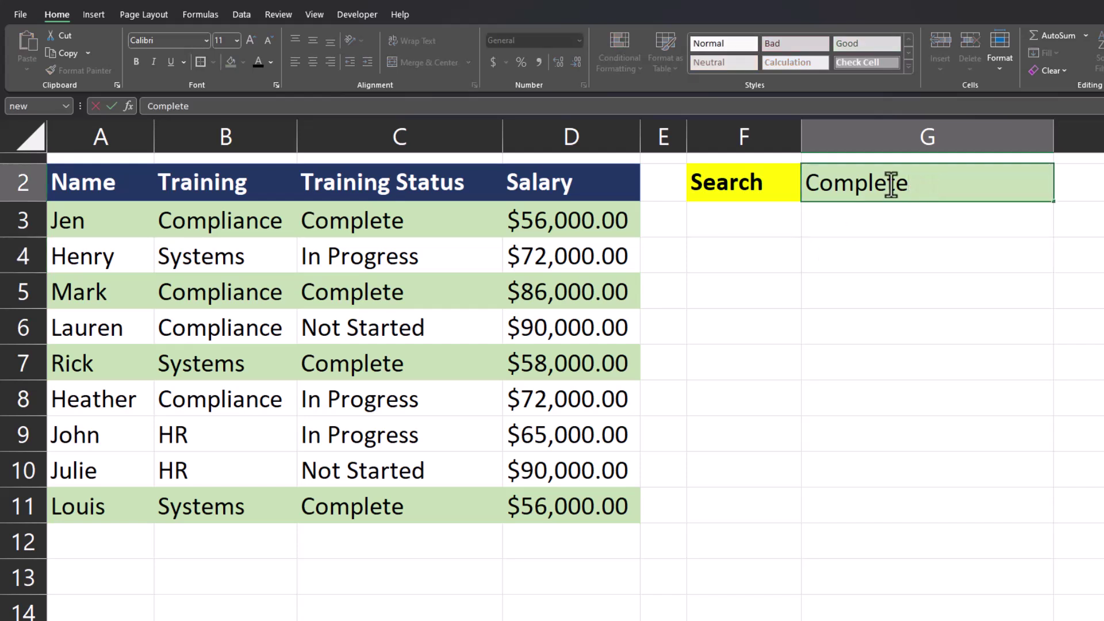
drag(891, 184, 771, 183)
text(Systems)
click(886, 276)
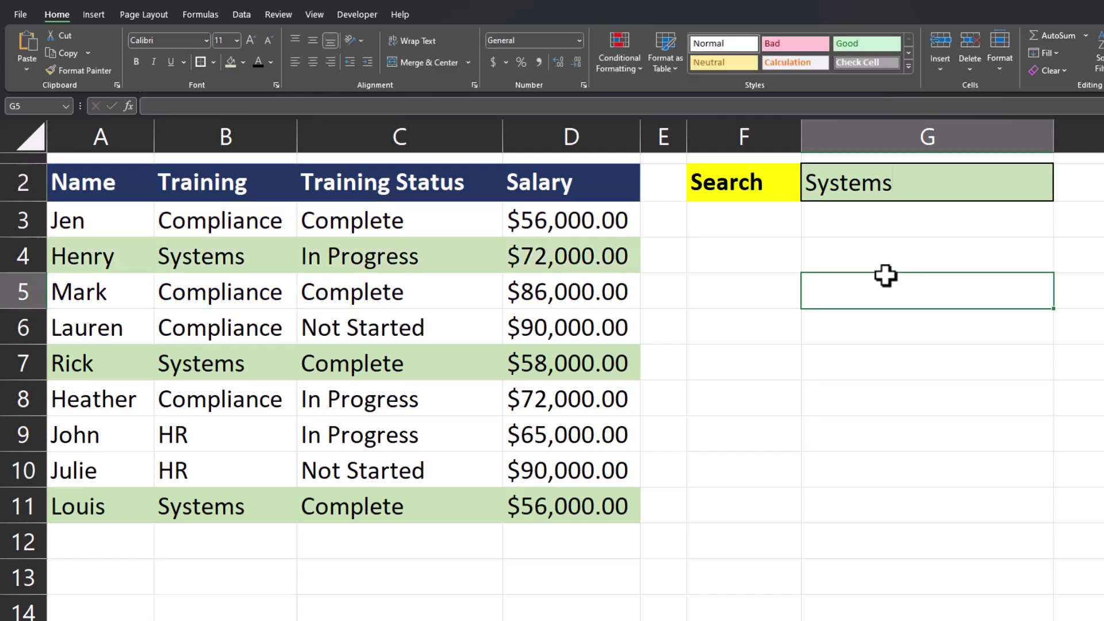
Step: Replace the search term in G2 with 56000
double_click(902, 183)
drag(901, 183, 804, 187)
text(56000)
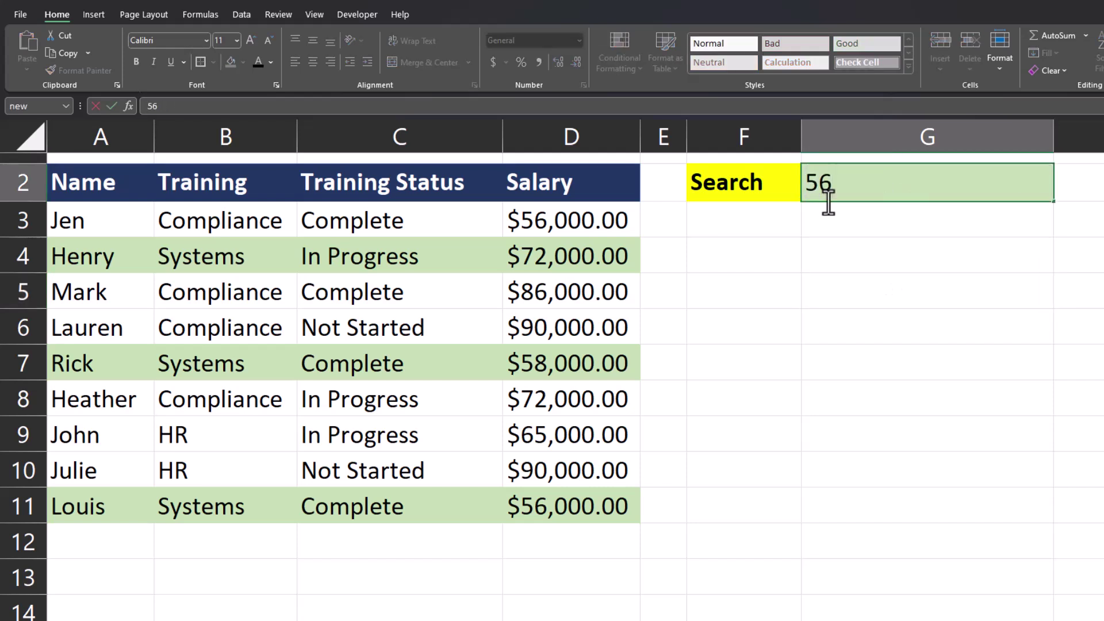
click(839, 226)
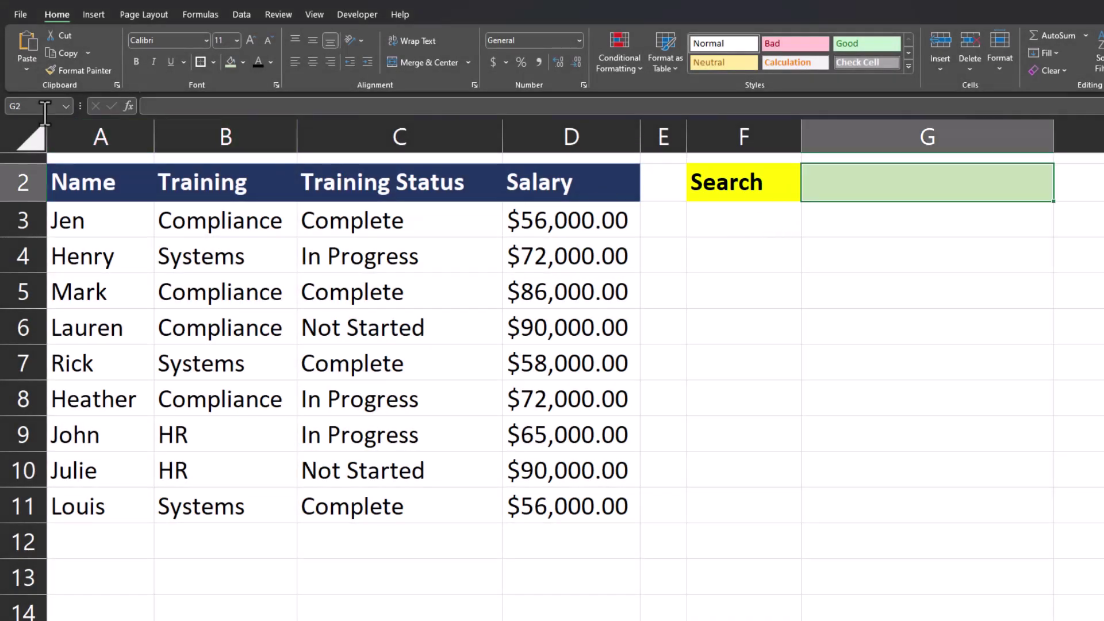
Step: Name cell G2 'mysearch' through the Name Box
click(43, 106)
text(mysearch)
key(Return)
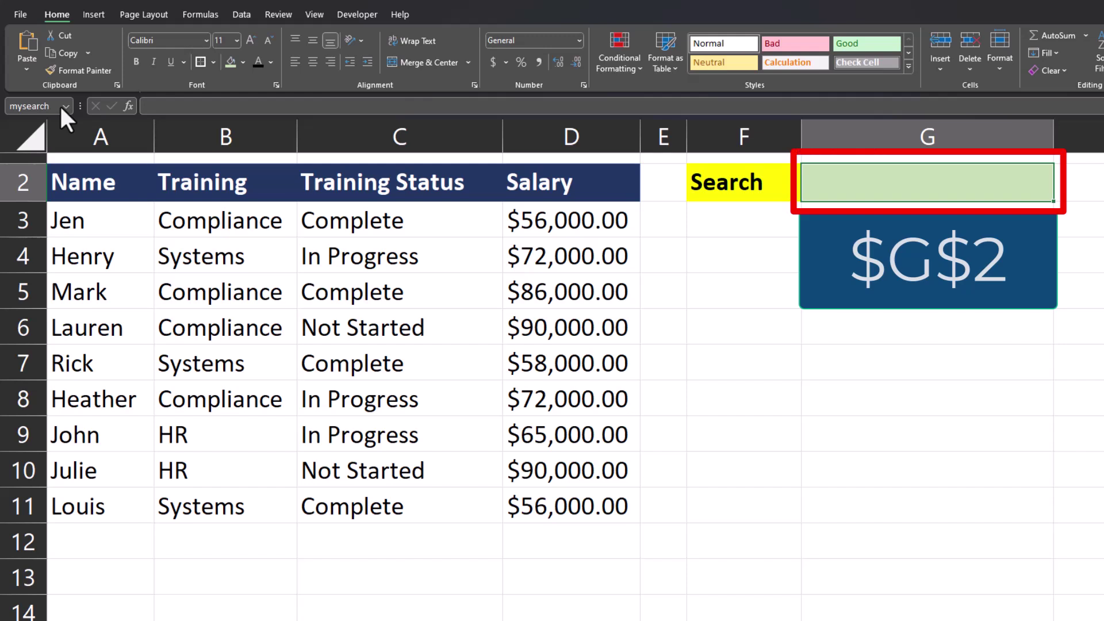
Step: Enter Systems as the search term in G2
double_click(824, 182)
text(Systems)
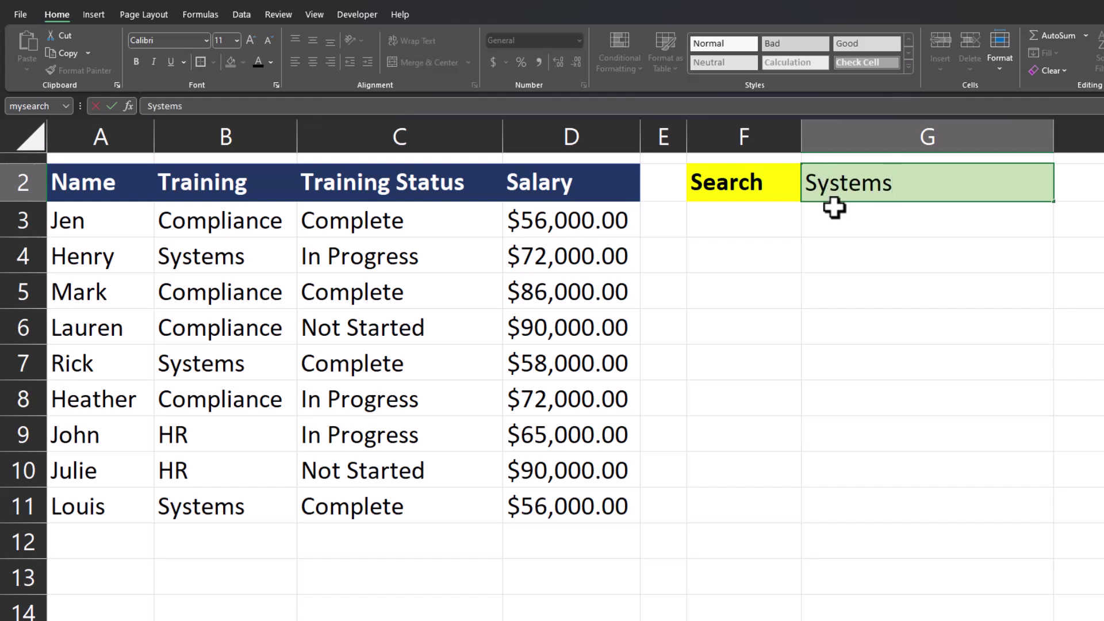
key(Return)
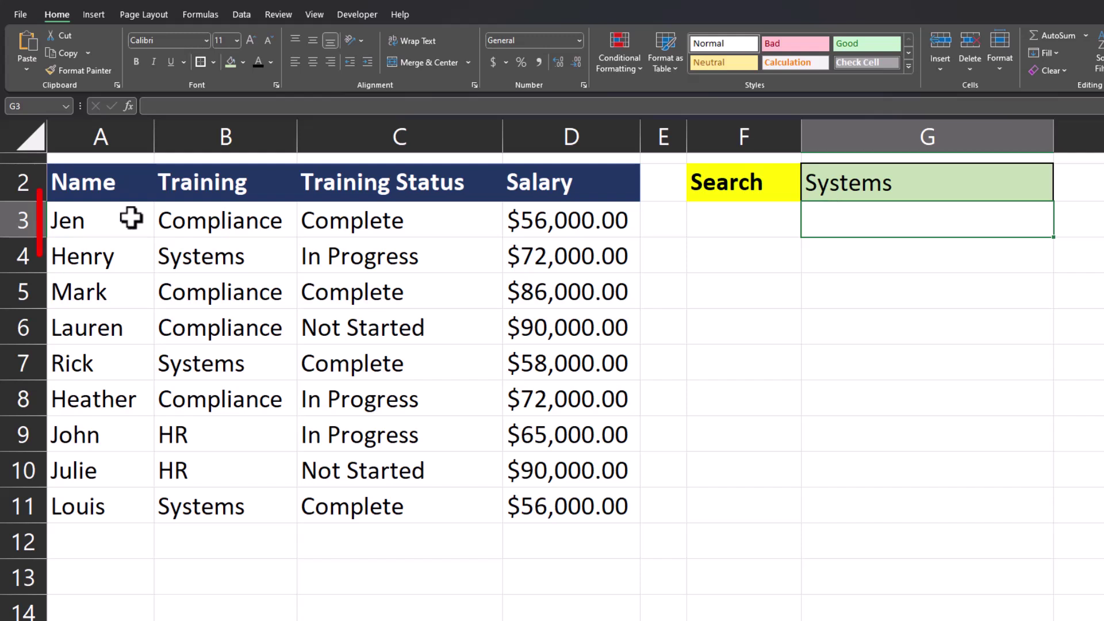
Step: Add a formula rule on A3:D11: =IF(ISBLANK(mysearch),0,SEARCH(mysearch,$A3&$B3&$C3&$D3))
mouse_move(130, 218)
mouse_down()
mouse_move(166, 273)
mouse_move(266, 362)
mouse_move(514, 507)
mouse_up()
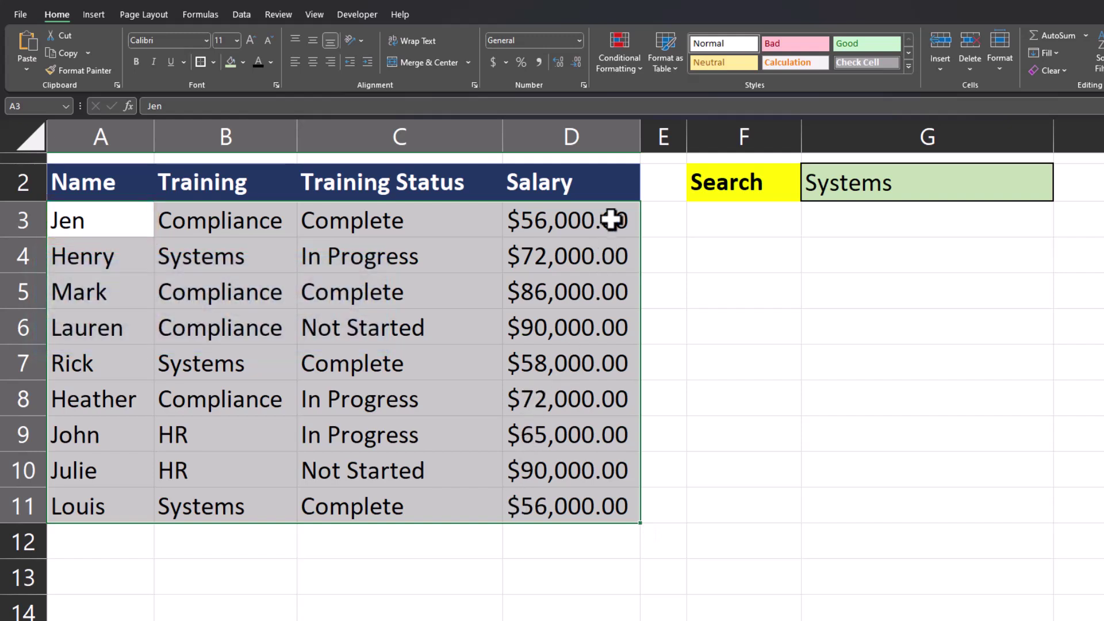
click(620, 72)
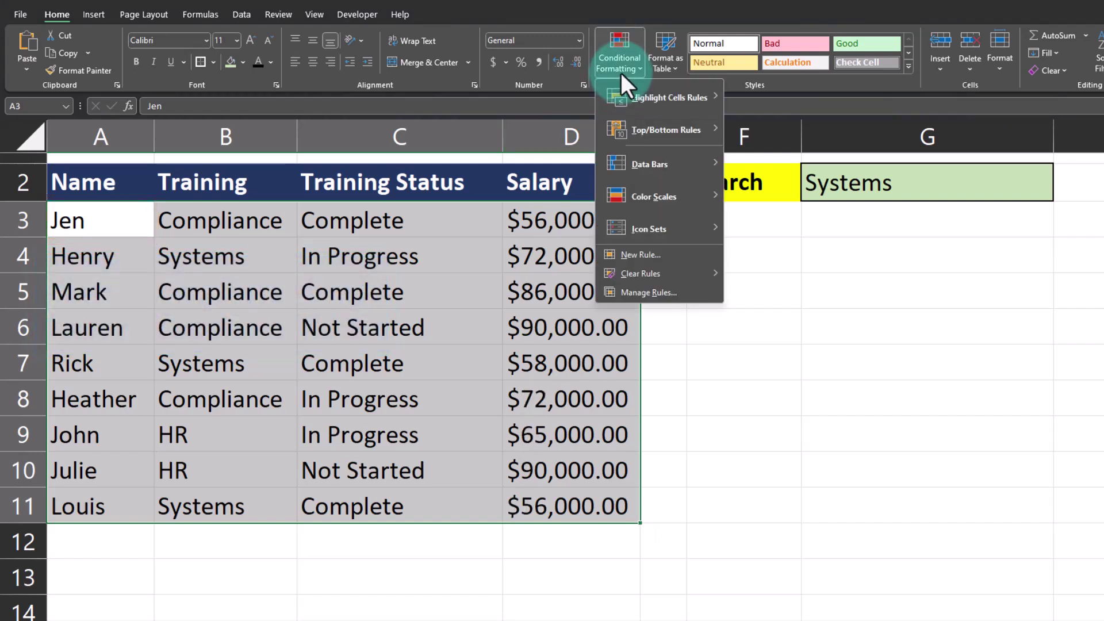
click(671, 253)
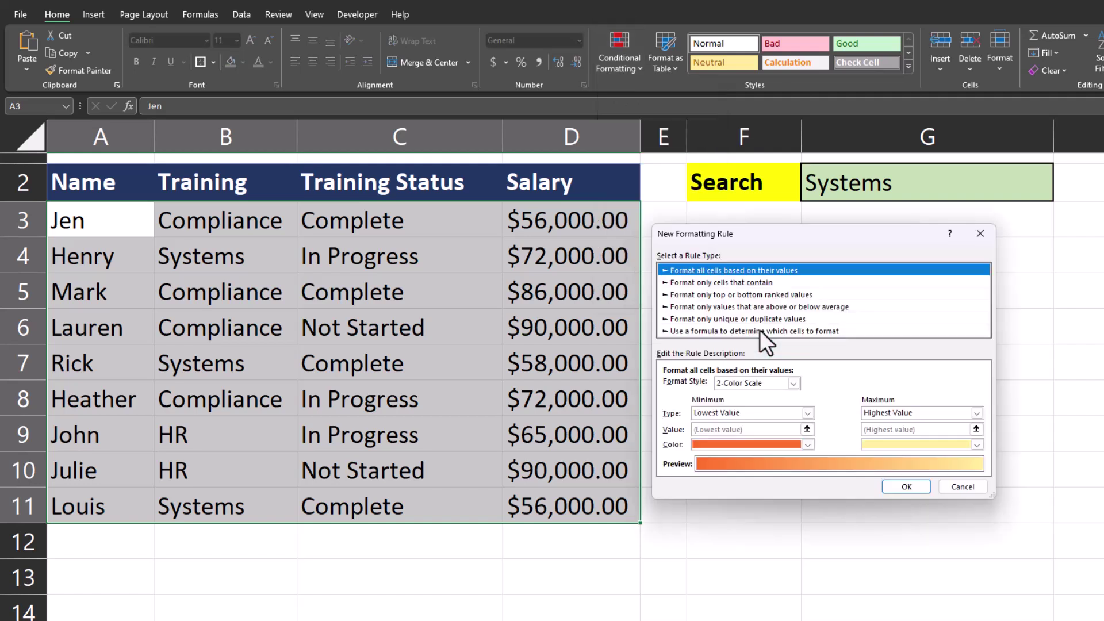
click(760, 331)
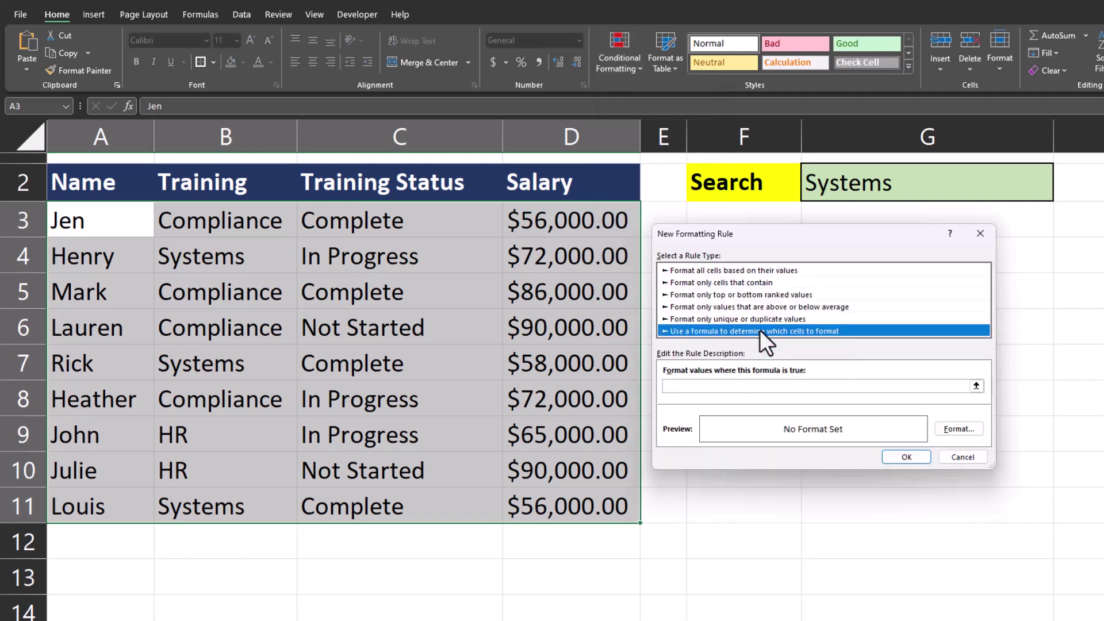
click(762, 386)
text(=IF(ISBLANK(mysearch),0,SEARCH()
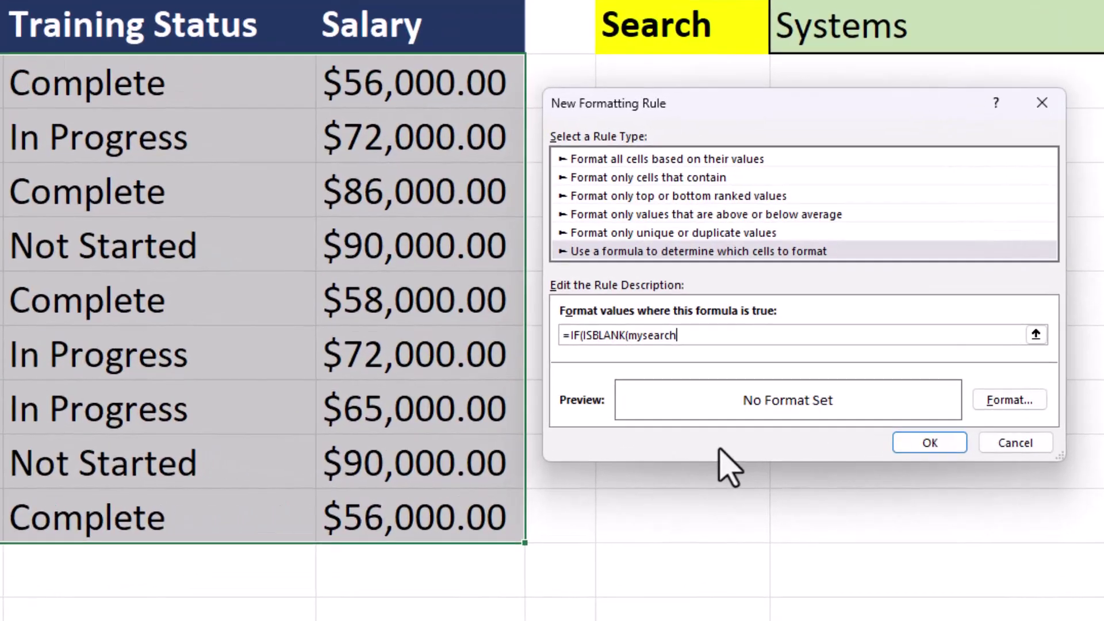
text(mysearch,$A3&$B3&)
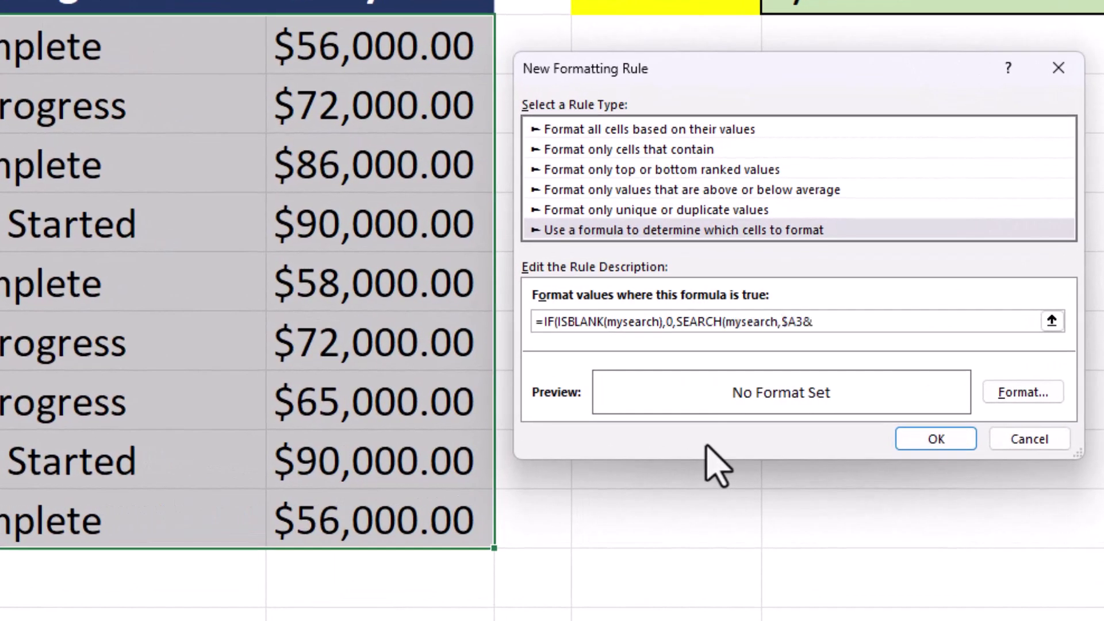
text($C3&$D3)))
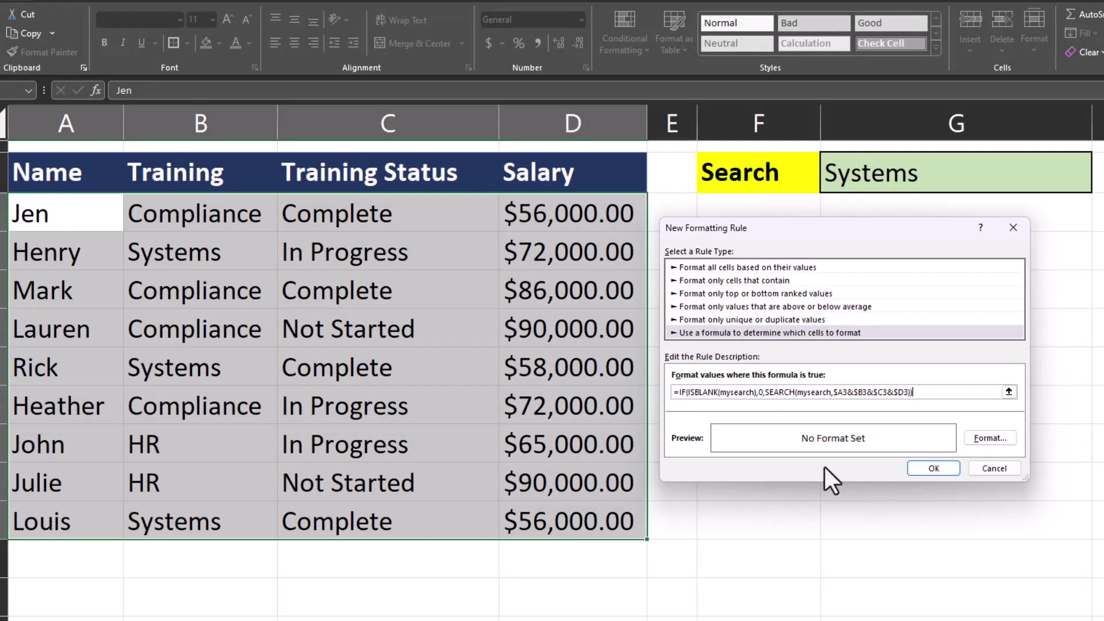
Step: Set a light green fill as the rule's format and apply the rule
click(1005, 440)
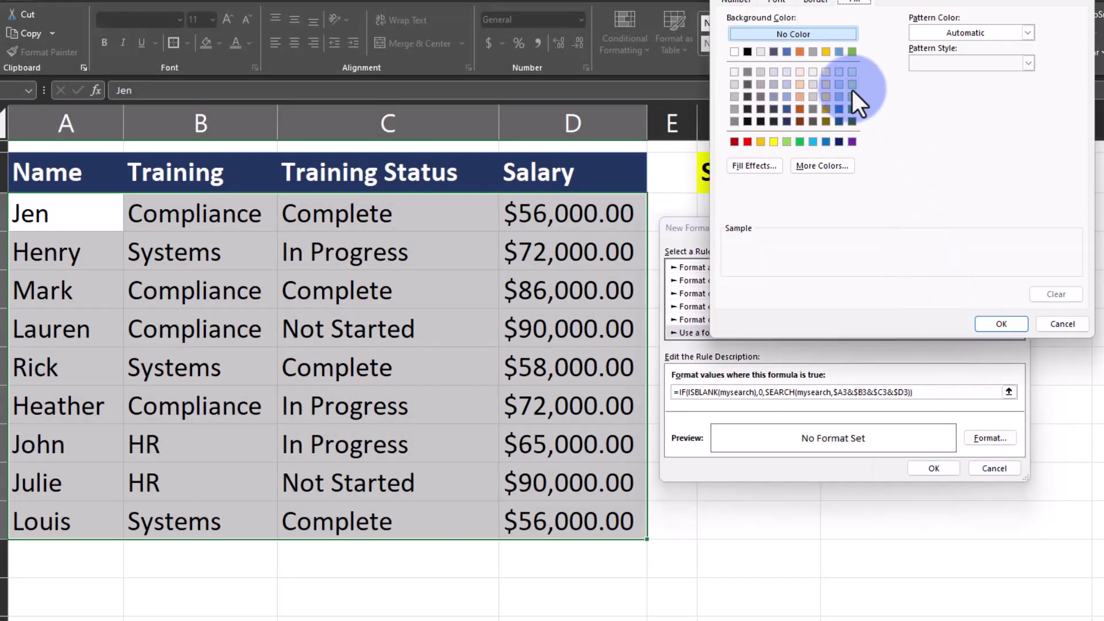
click(851, 85)
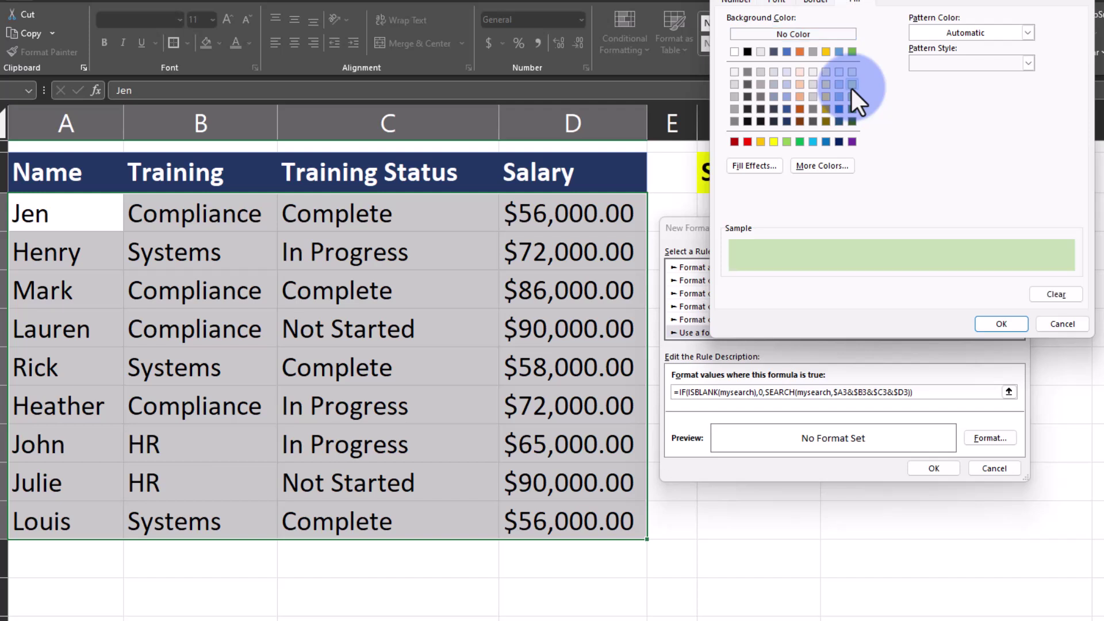
click(980, 322)
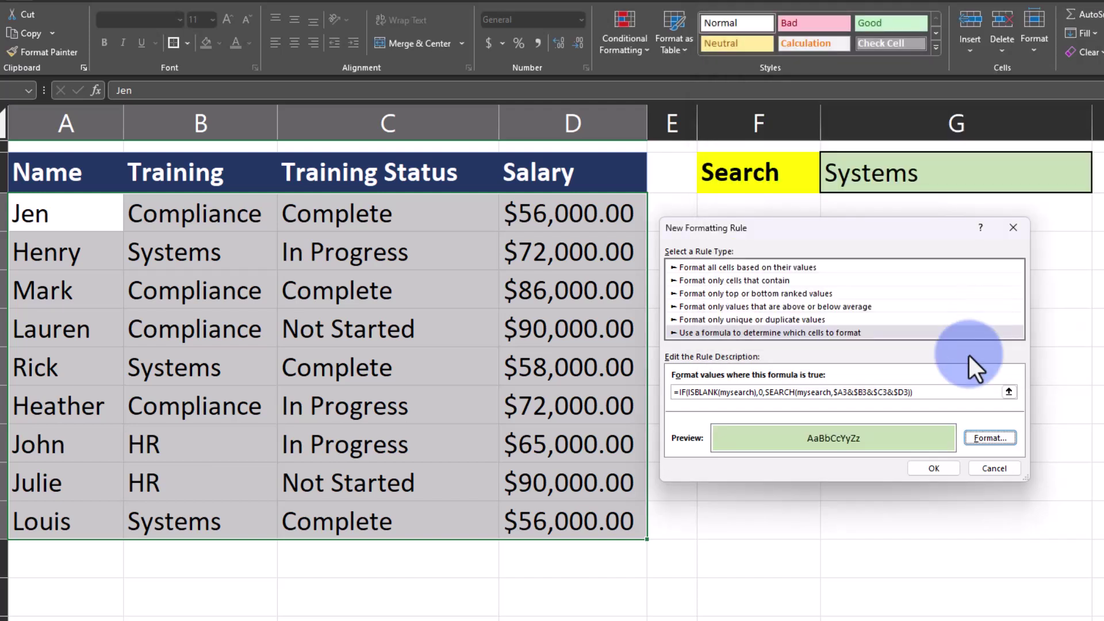
click(927, 469)
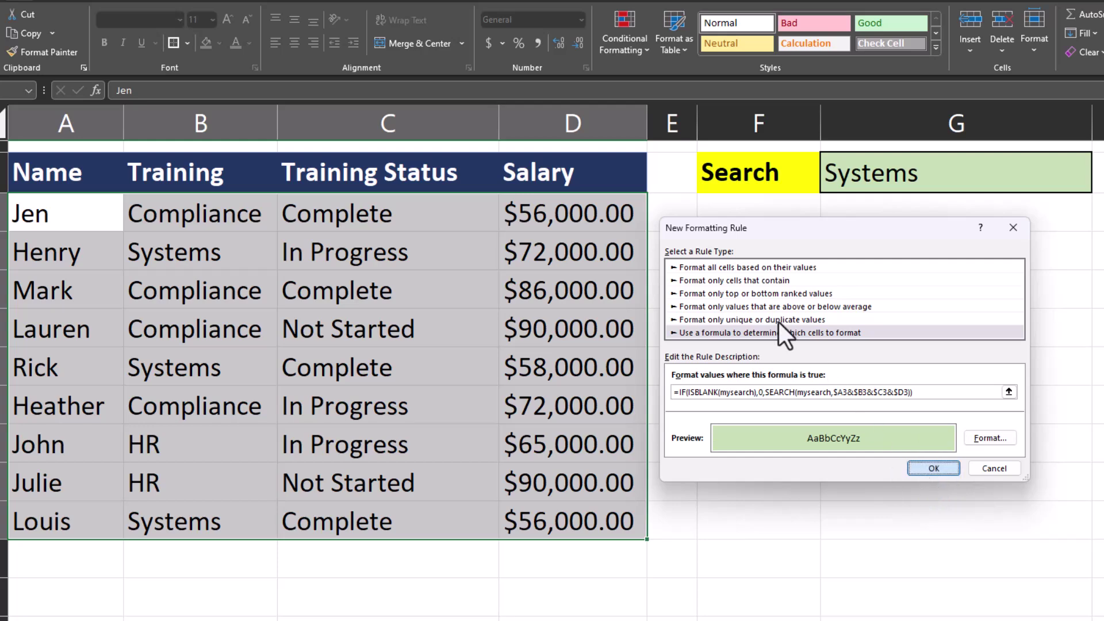
click(761, 304)
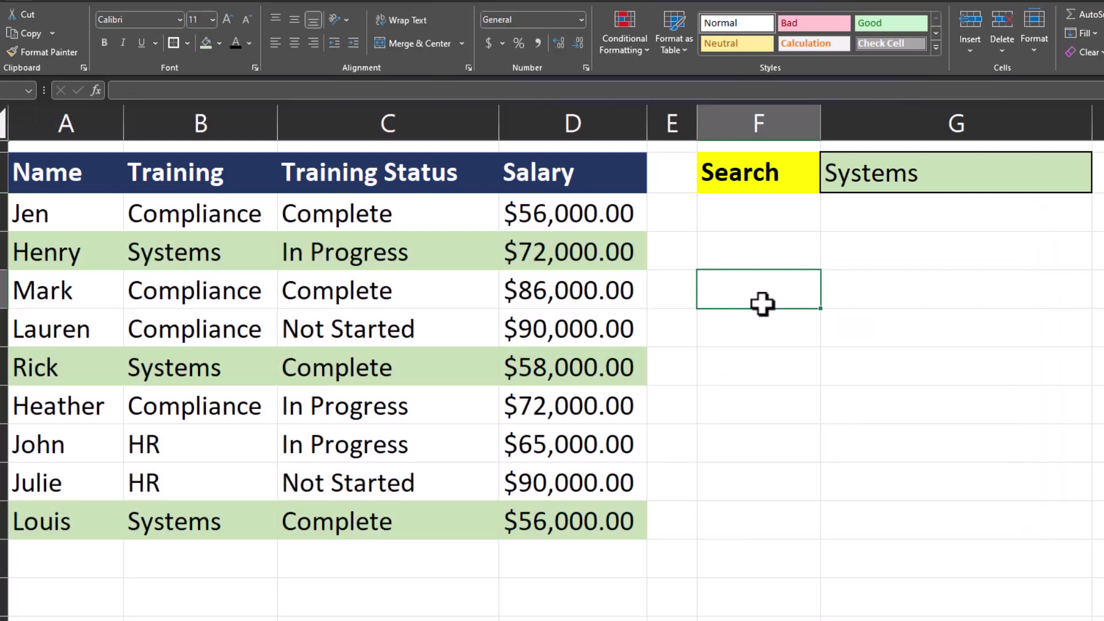
Step: Clear Systems from the search cell G2
click(919, 172)
double_click(941, 176)
drag(941, 175, 814, 175)
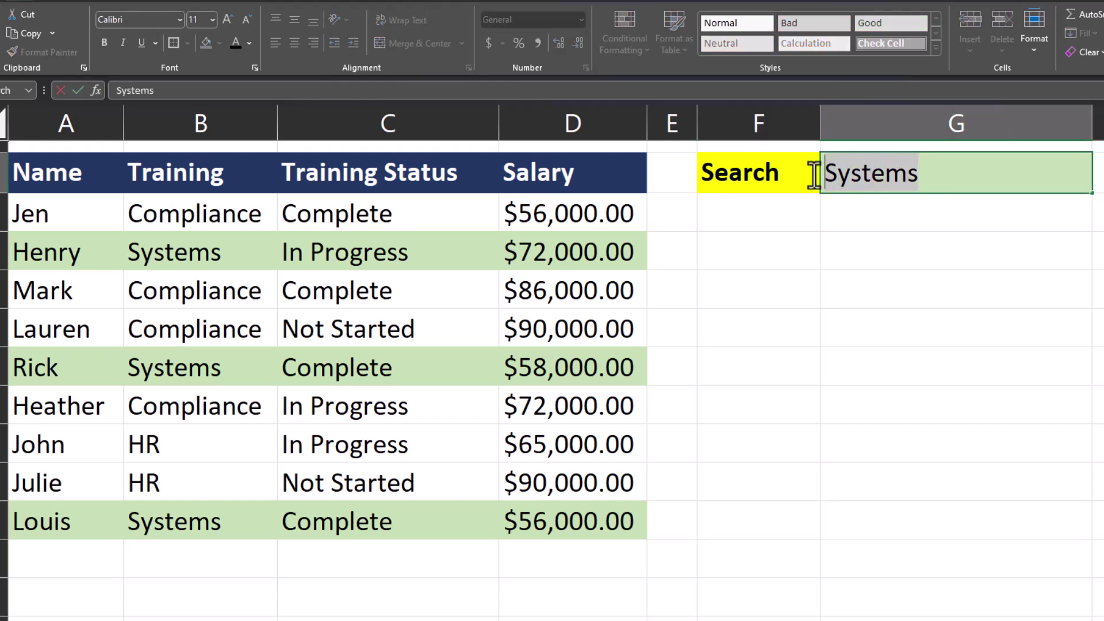
key(Delete)
click(763, 227)
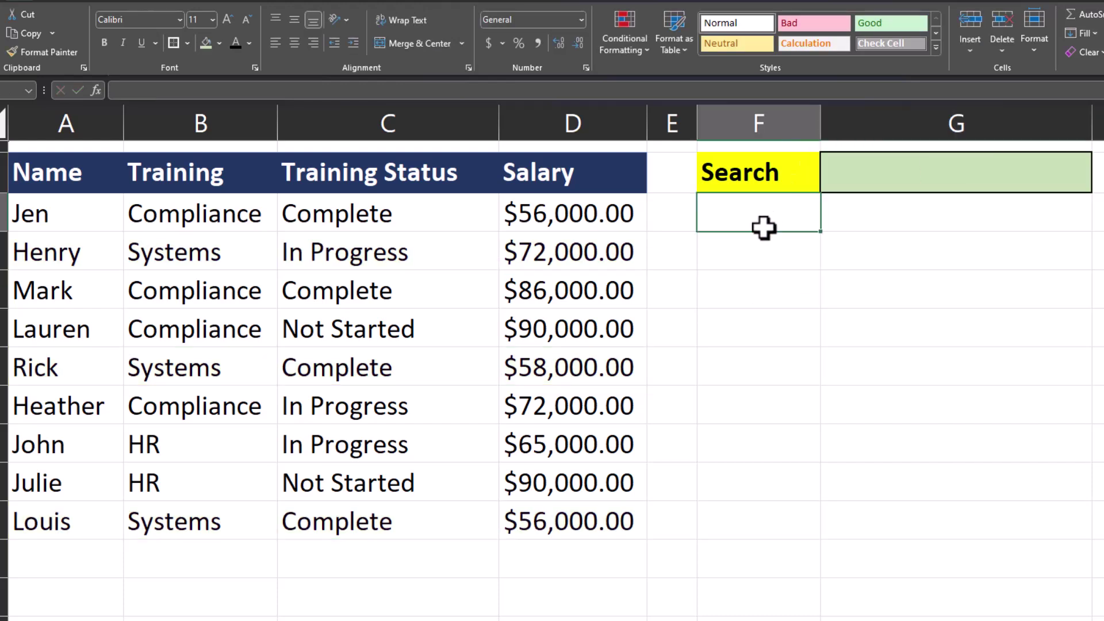
Step: Enter 72000 as the search term, then select the Salary header D1
click(929, 175)
double_click(929, 175)
text(72000)
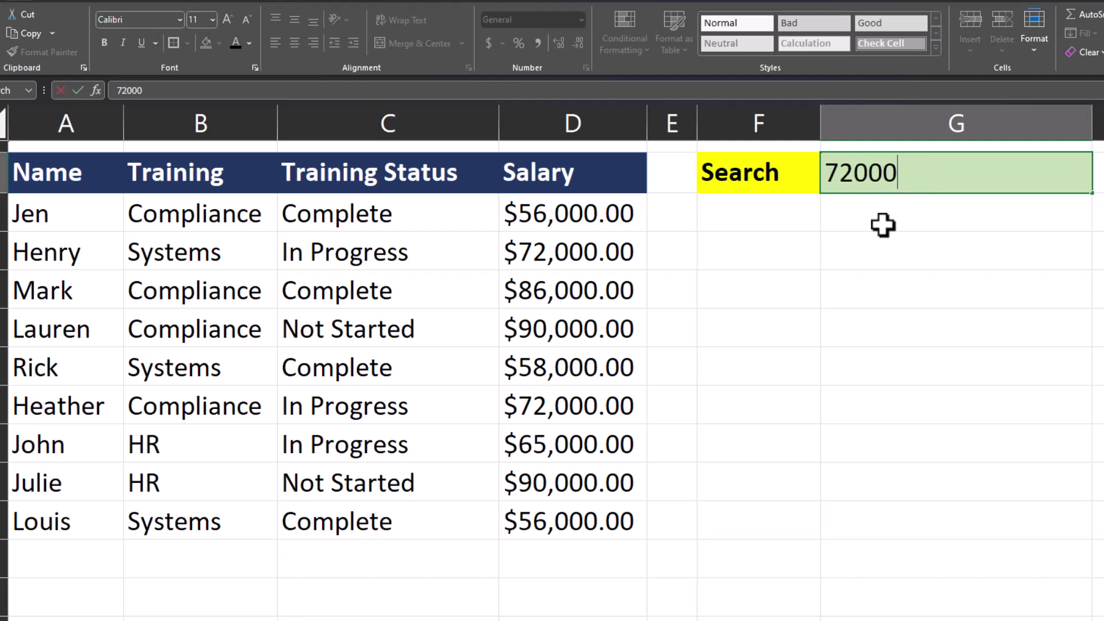
click(881, 240)
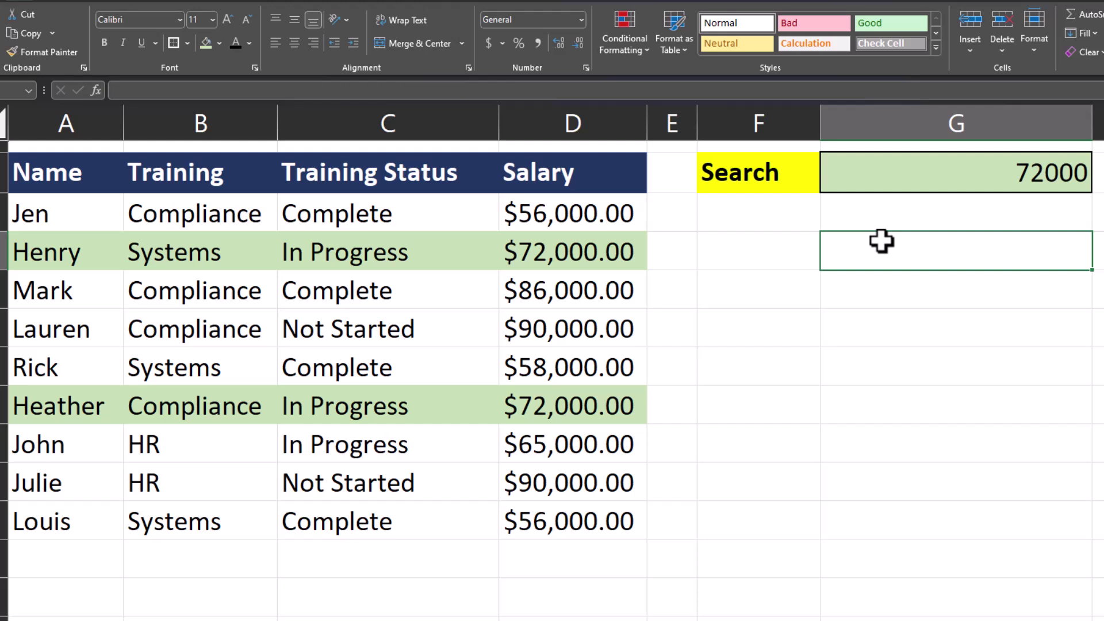
click(604, 184)
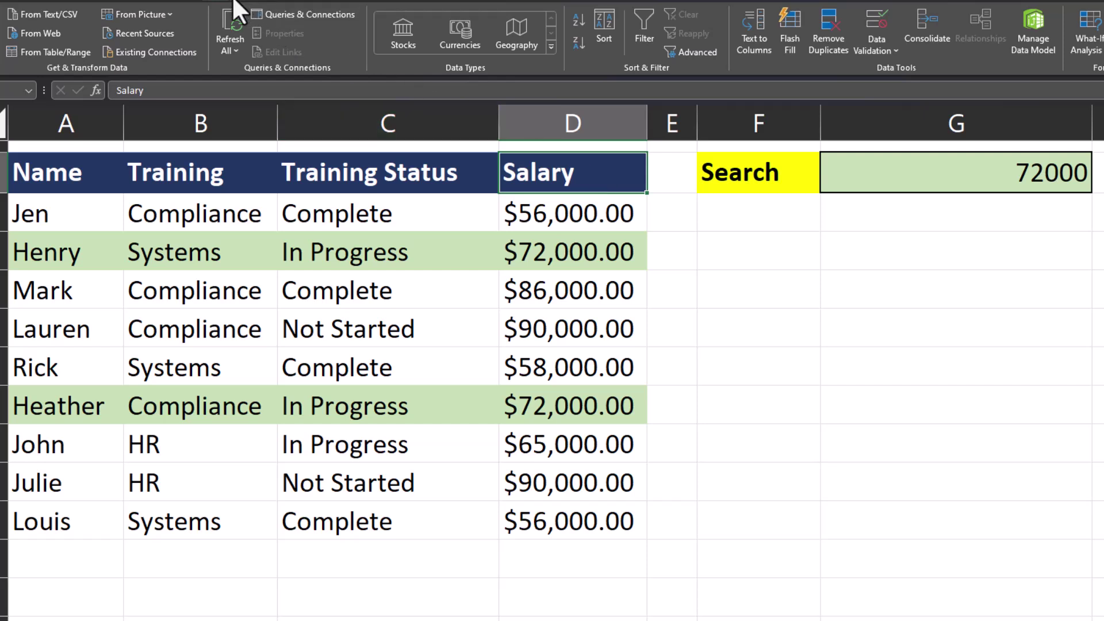
Step: Turn on header filters and sort the Training Status column by the green cell color
click(638, 39)
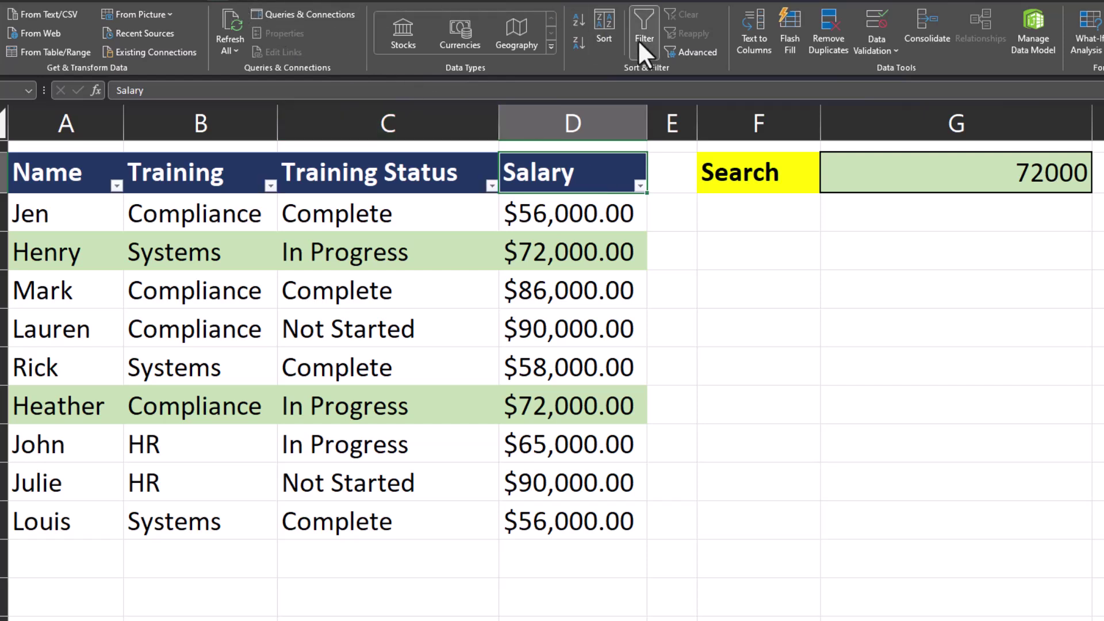
click(492, 186)
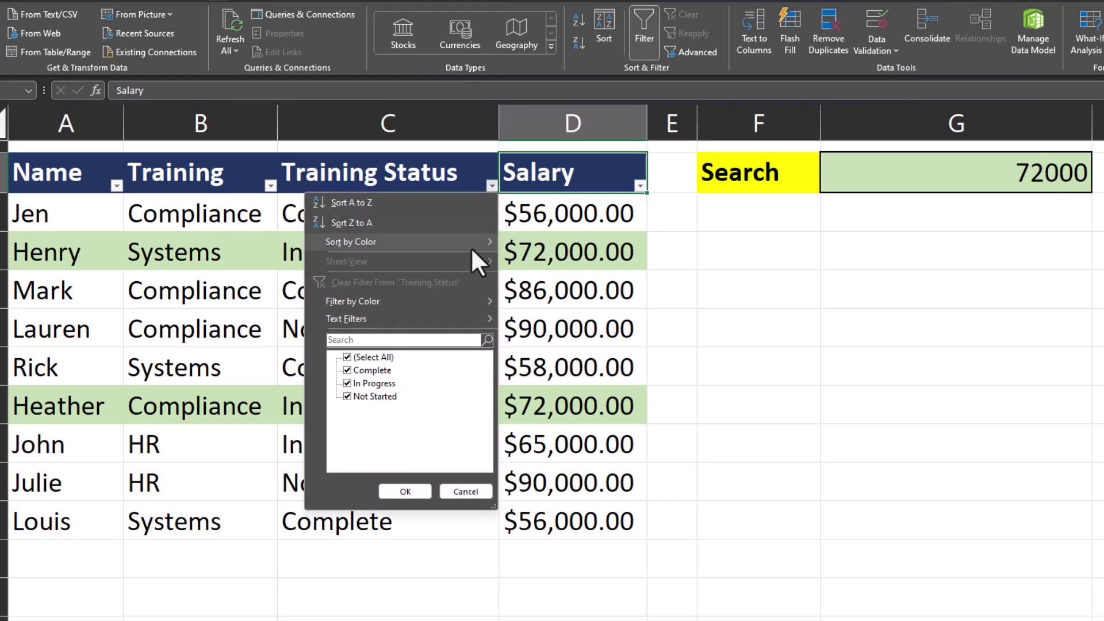
mouse_move(471, 247)
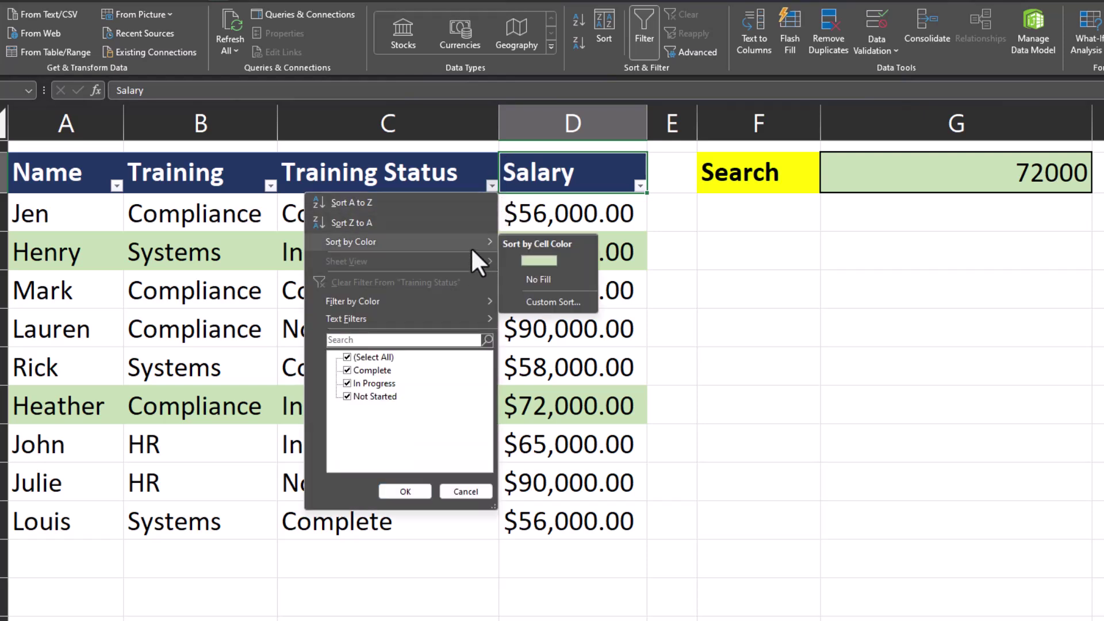
click(513, 260)
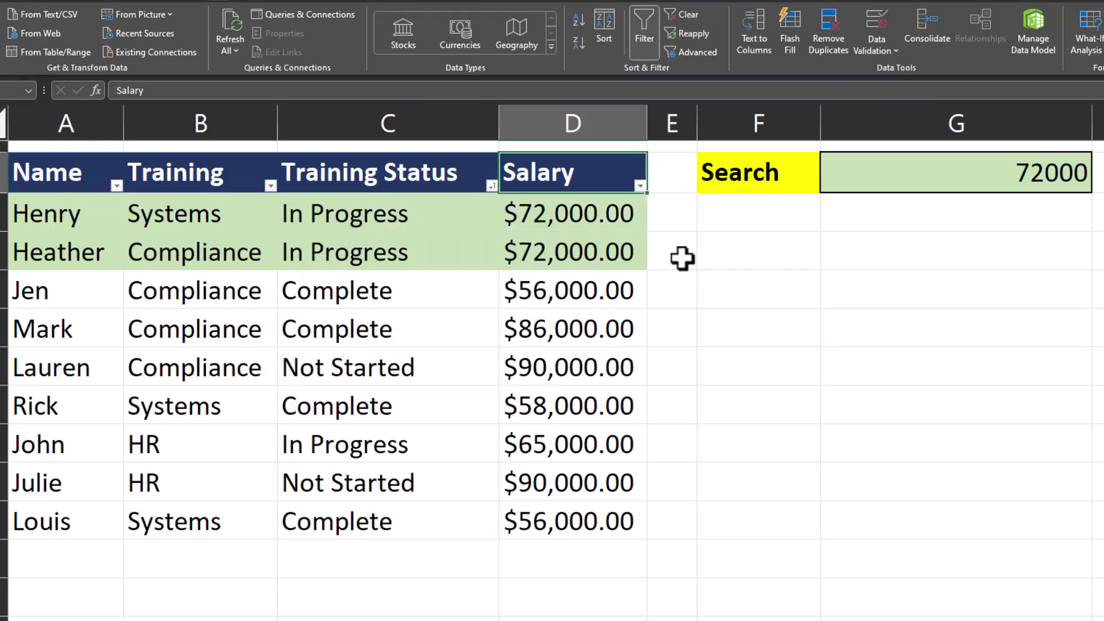